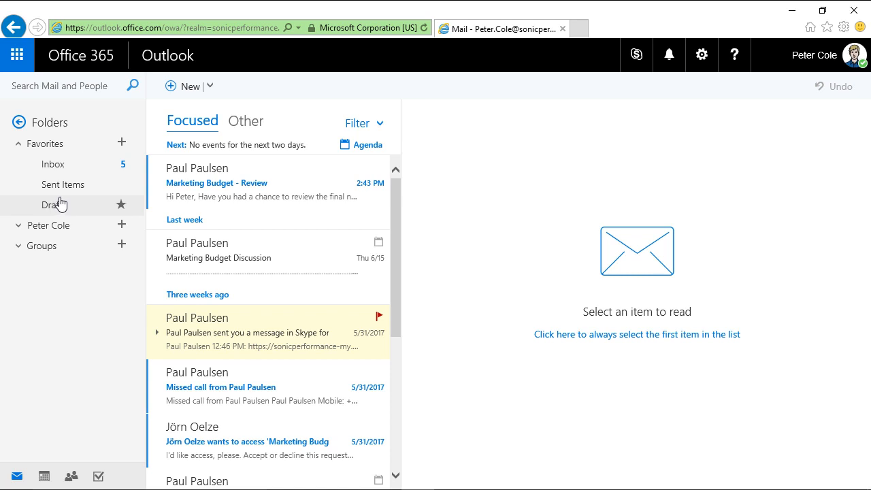
Expand the mailbox owner's folder list and open the "Marketing Budget - Review" message.
{"action": "left_click", "coordinate": [19, 226]}
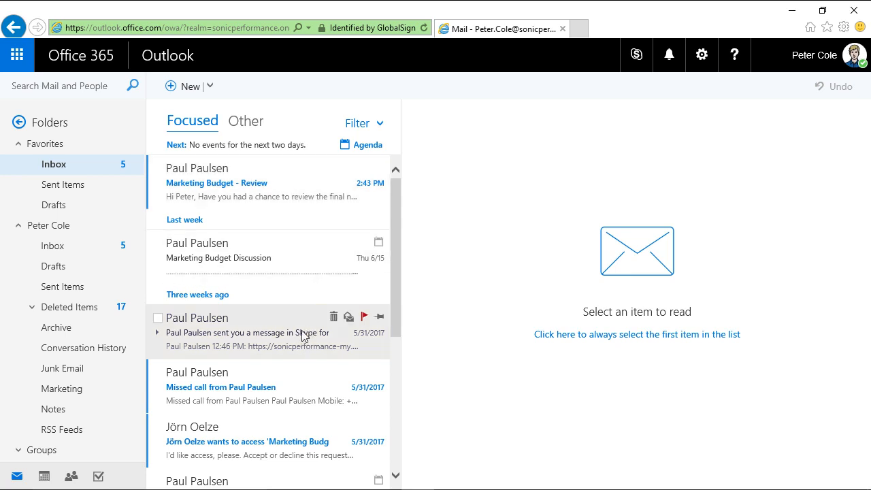
{"action": "left_click", "coordinate": [277, 182]}
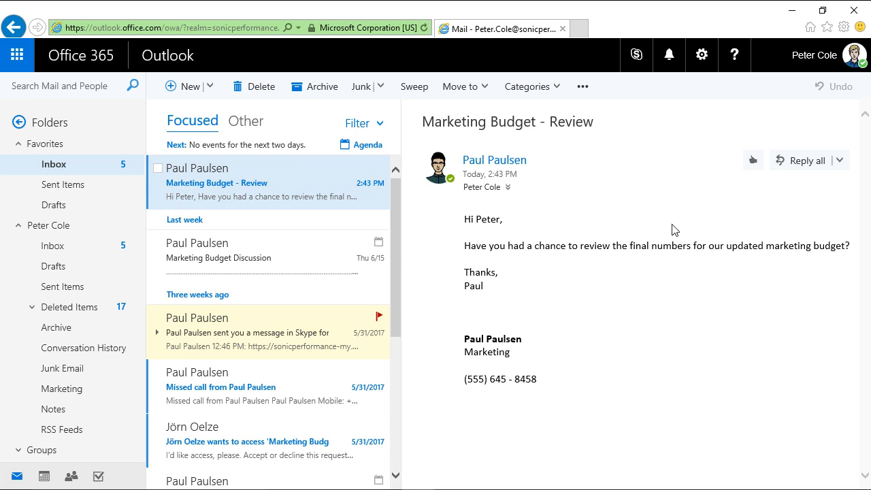
Reply only to the message's sender with "Yes, I’ve taken a look. Will send my revisions and thoughts later this afternoon.".
{"action": "left_click", "coordinate": [840, 162]}
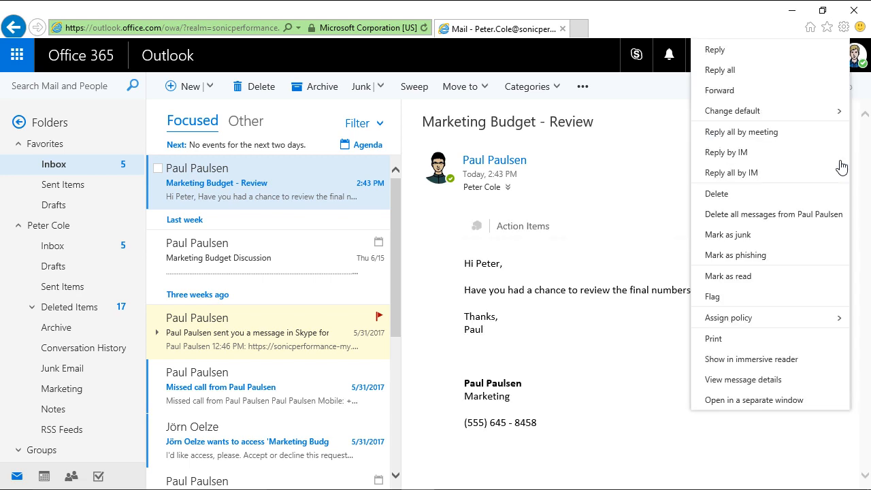
{"action": "left_click", "coordinate": [725, 52]}
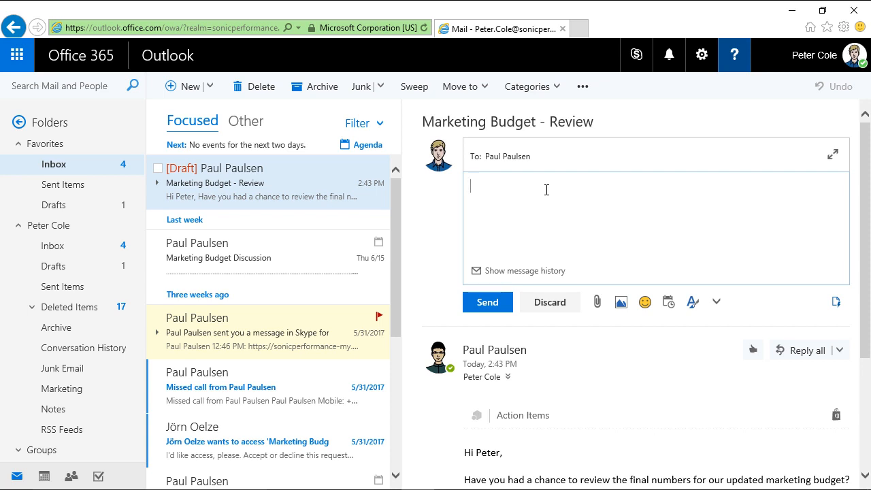
{"action": "type", "text": "Yes, I’ve taken a look. Will send my revisions and thoughts later this afternoon."}
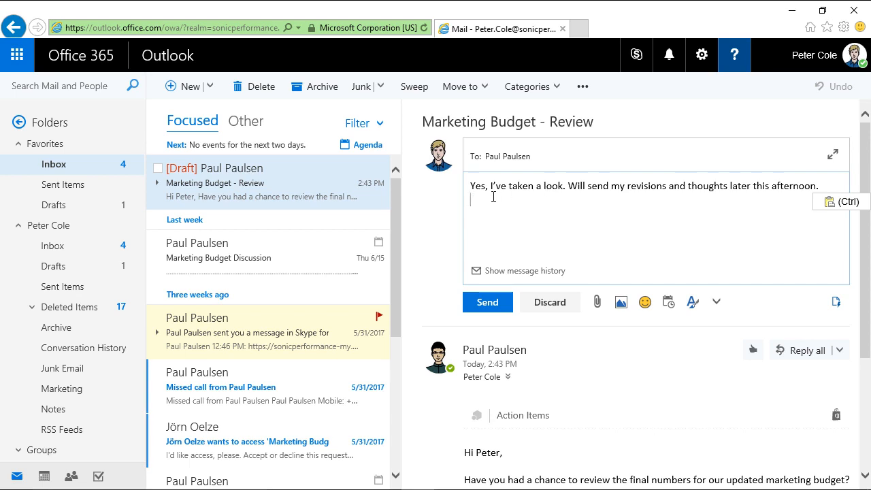
Change the font color of the word "Yes" in the reply to red.
{"action": "left_click_drag", "start_coordinate": [486, 188], "coordinate": [470, 191]}
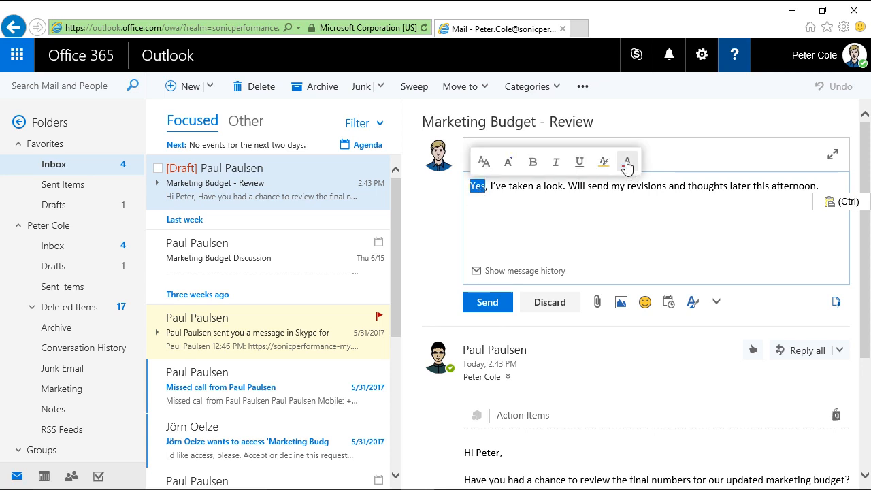
{"action": "left_click", "coordinate": [627, 166]}
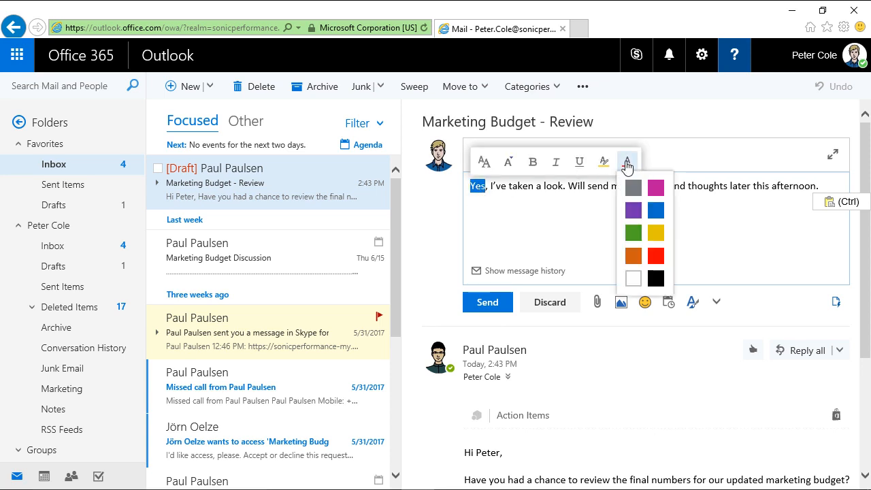
{"action": "left_click", "coordinate": [659, 259]}
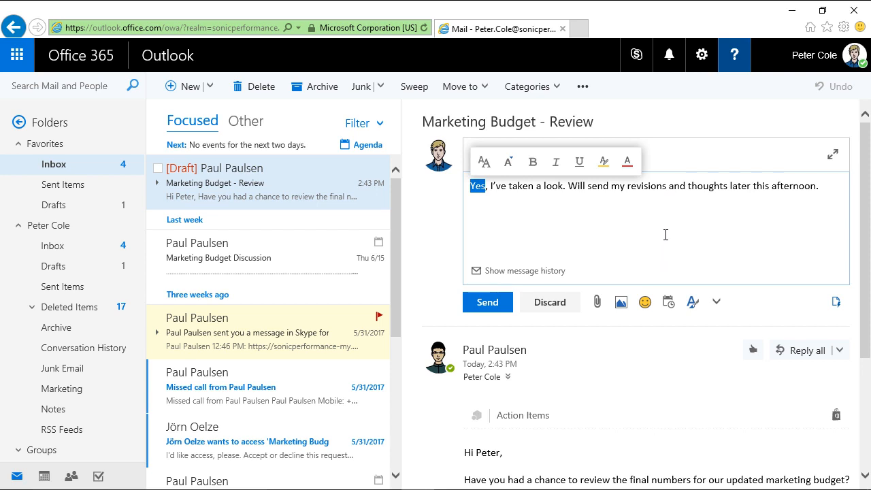
Show the full formatting options for the reply and make the word "afternoon" bold.
{"action": "left_click_drag", "start_coordinate": [773, 186], "coordinate": [816, 192]}
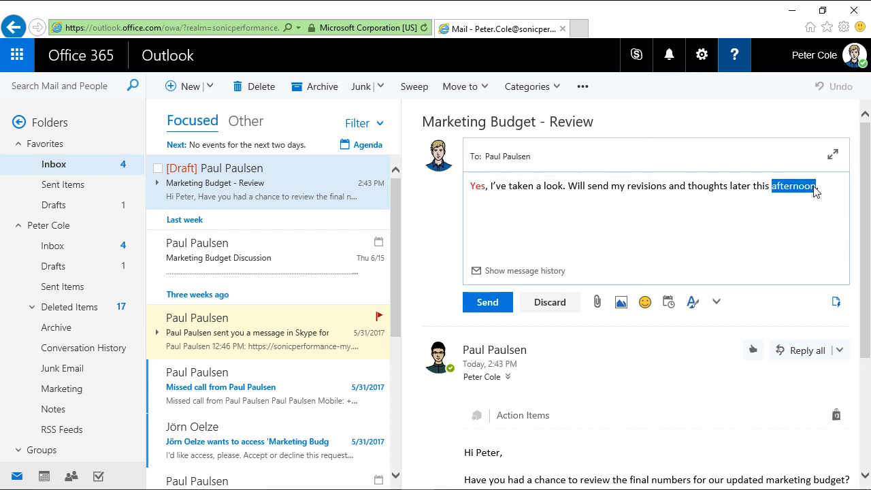
{"action": "left_click", "coordinate": [691, 304]}
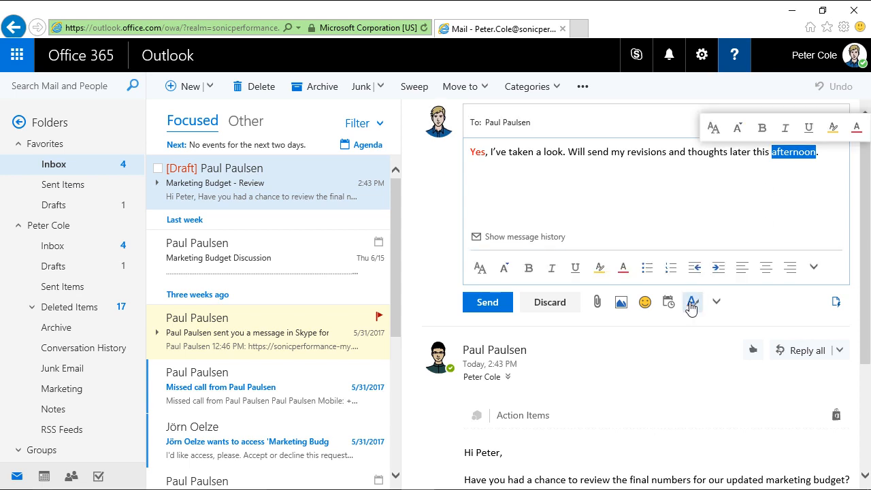
{"action": "left_click", "coordinate": [529, 269]}
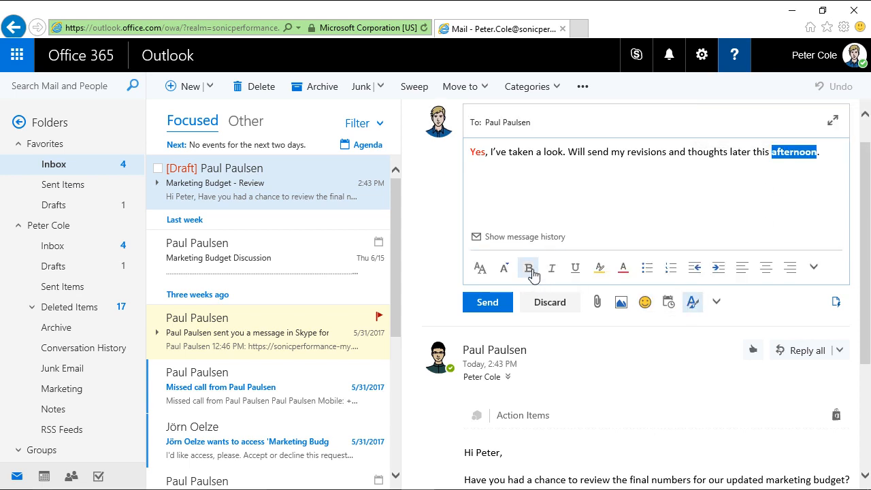
{"action": "left_click", "coordinate": [564, 169]}
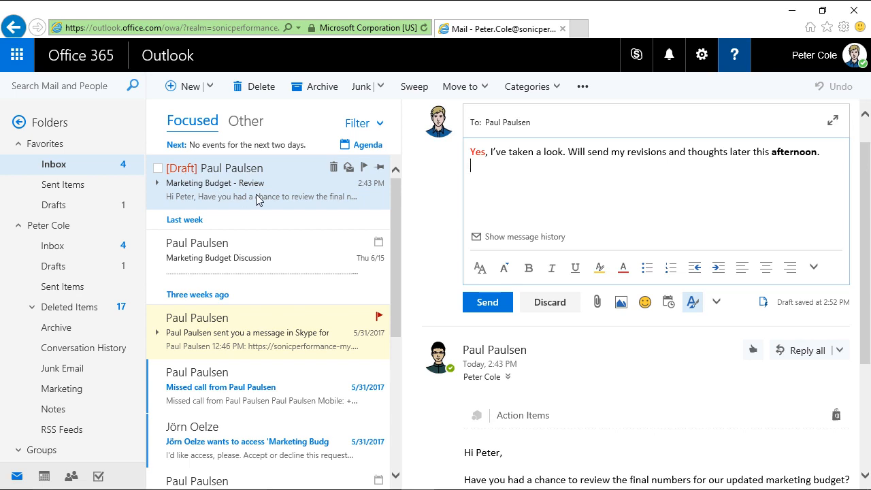
View the reply draft in the full compose form and in a separate window, and close that window.
{"action": "left_click", "coordinate": [835, 125]}
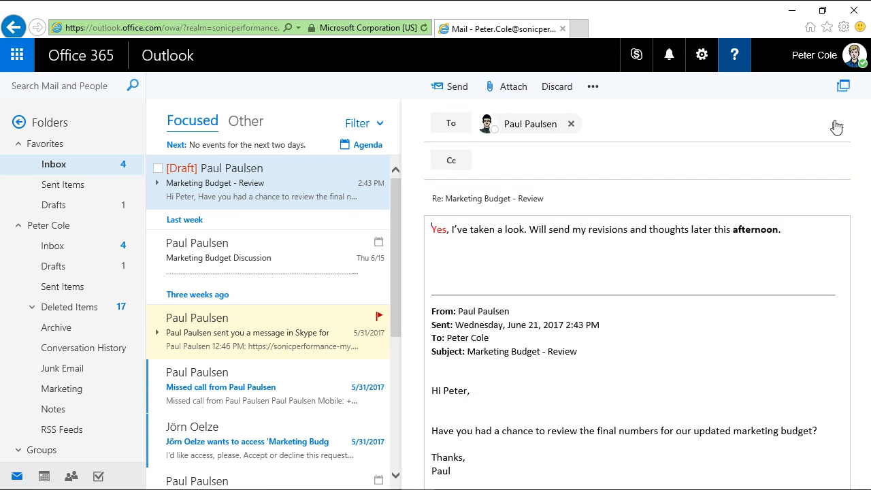
{"action": "left_click", "coordinate": [844, 88]}
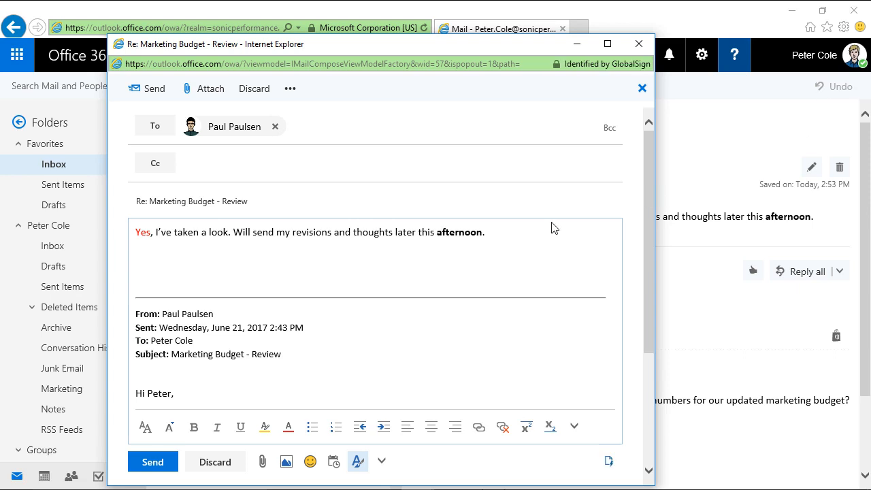
{"action": "left_click", "coordinate": [639, 45]}
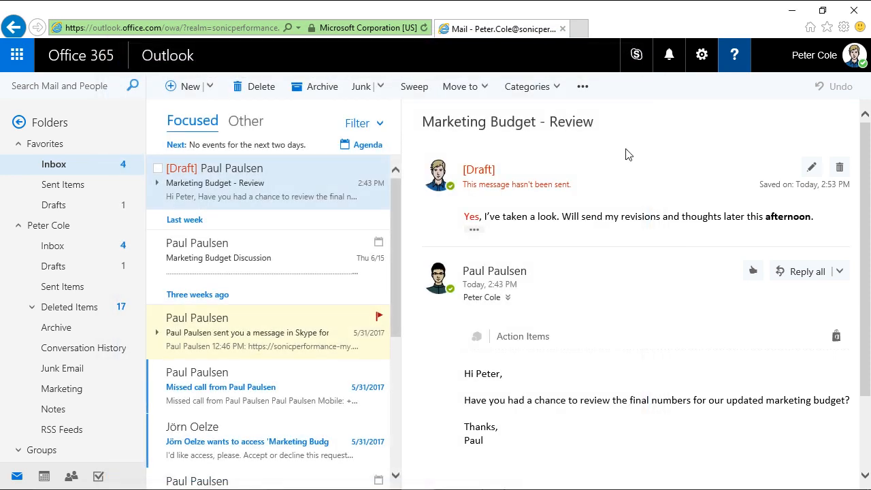
Resume editing the saved "Marketing Budget - Review" reply draft and send it.
{"action": "left_click", "coordinate": [812, 169]}
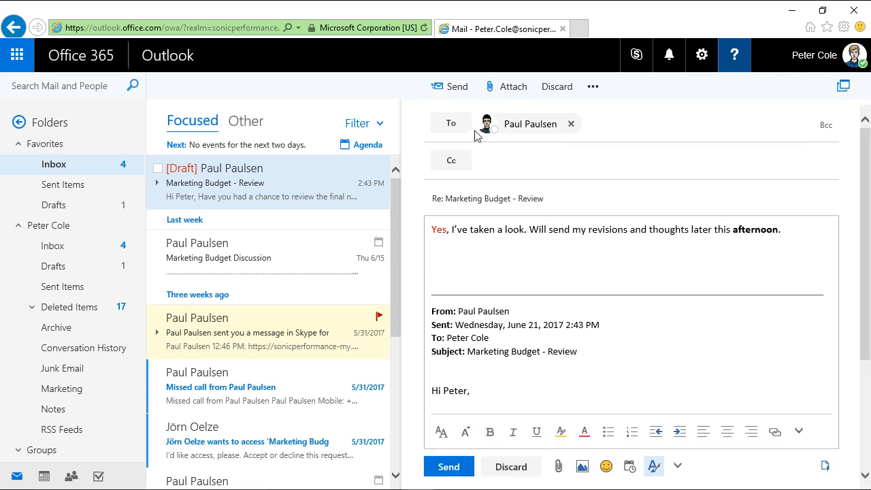
{"action": "left_click", "coordinate": [455, 90]}
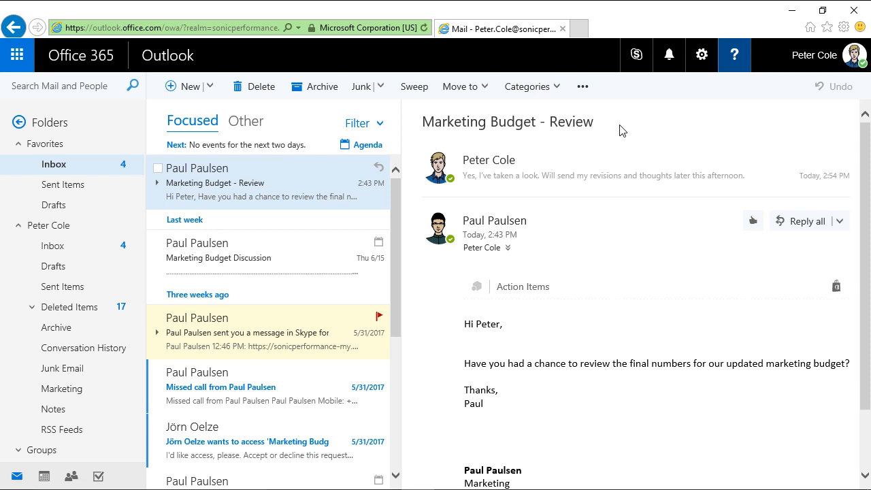
Expand the "Marketing Budget - Review" conversation in the message list to view its individual messages, and collapse it again.
{"action": "left_click", "coordinate": [155, 187]}
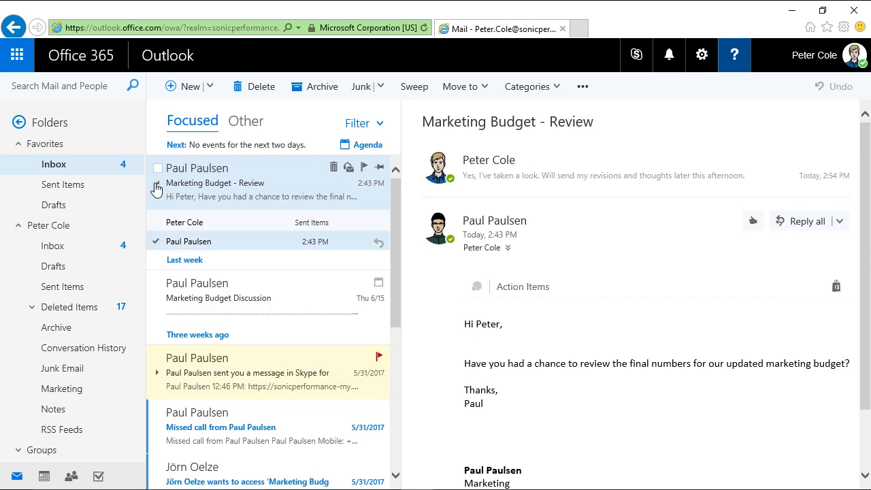
{"action": "left_click", "coordinate": [157, 188]}
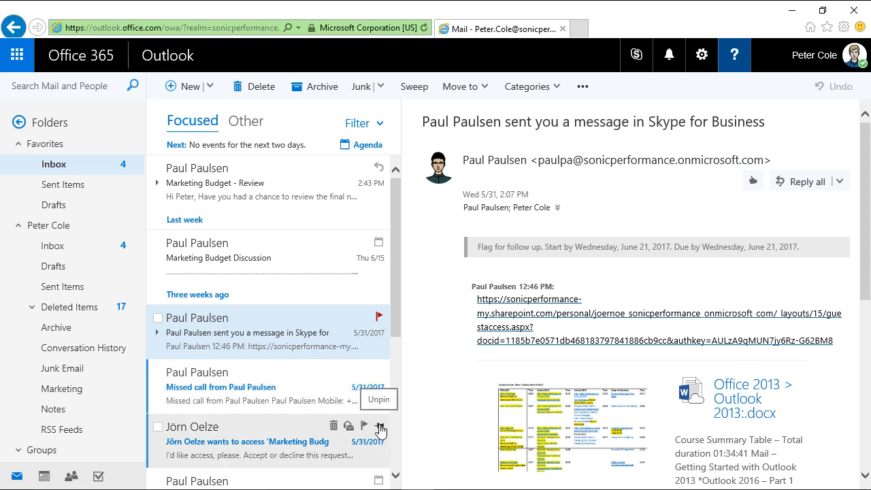
Pin the message requesting access to the "Marketing Budget" file in the inbox, and unpin it.
{"action": "left_click", "coordinate": [380, 428]}
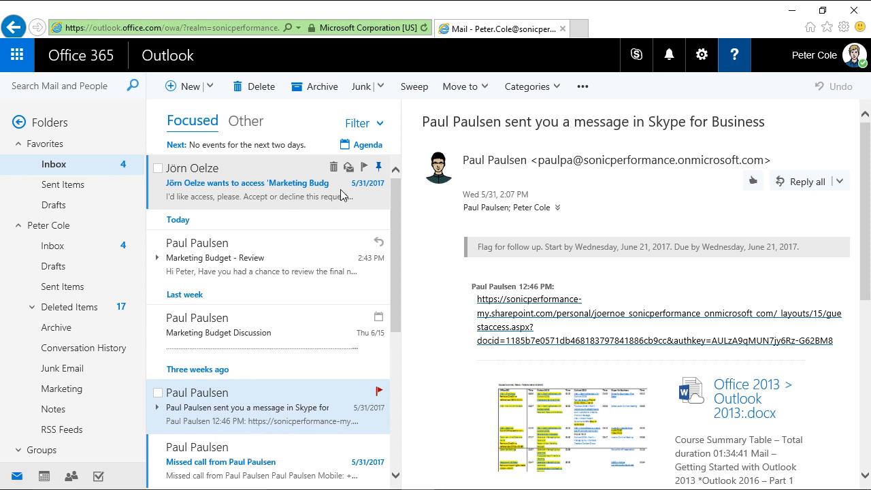
{"action": "left_click", "coordinate": [379, 173]}
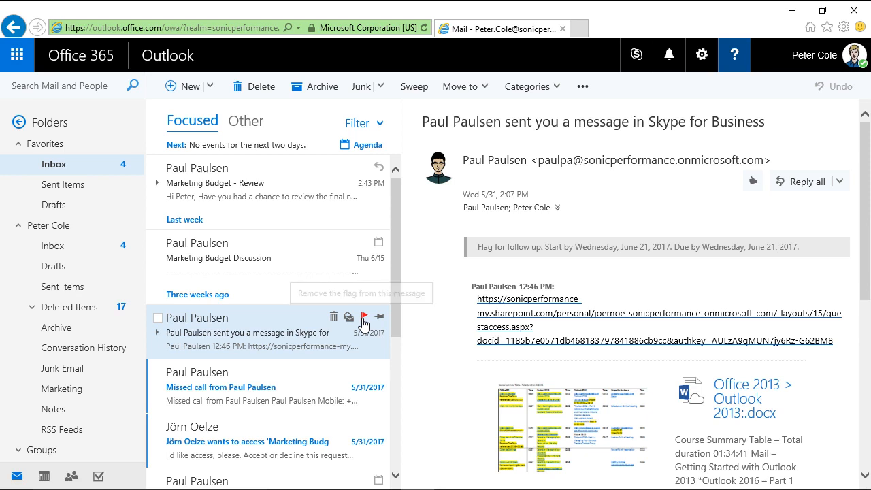
Mark the flagged Skype for Business message as complete and delete the "Missed call" message from the inbox.
{"action": "left_click", "coordinate": [362, 317]}
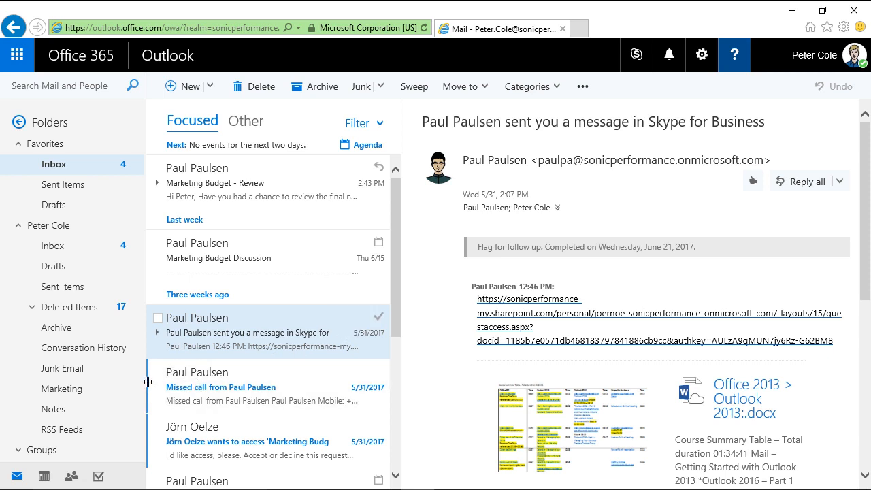
{"action": "mouse_move", "coordinate": [318, 398]}
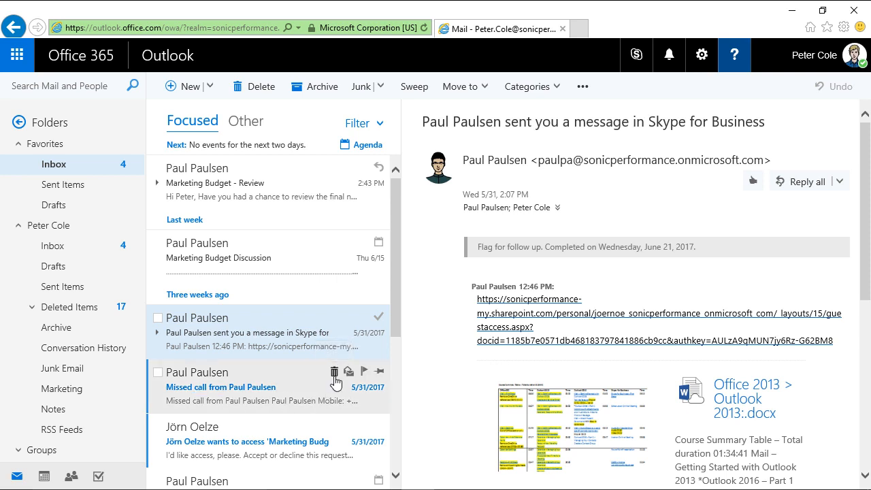
{"action": "left_click", "coordinate": [333, 374]}
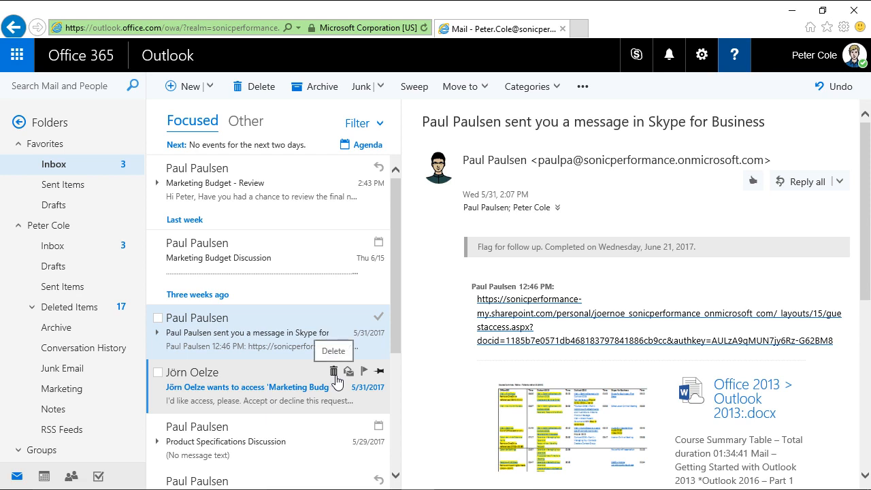
Review the inbox's filter choices along with its "Sort by" and "Show as" options without changing them.
{"action": "left_click", "coordinate": [380, 126]}
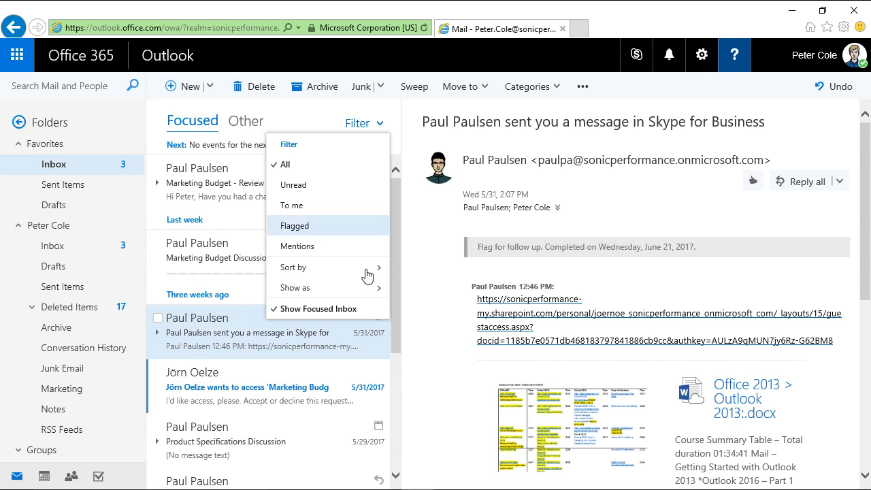
{"action": "mouse_move", "coordinate": [365, 275]}
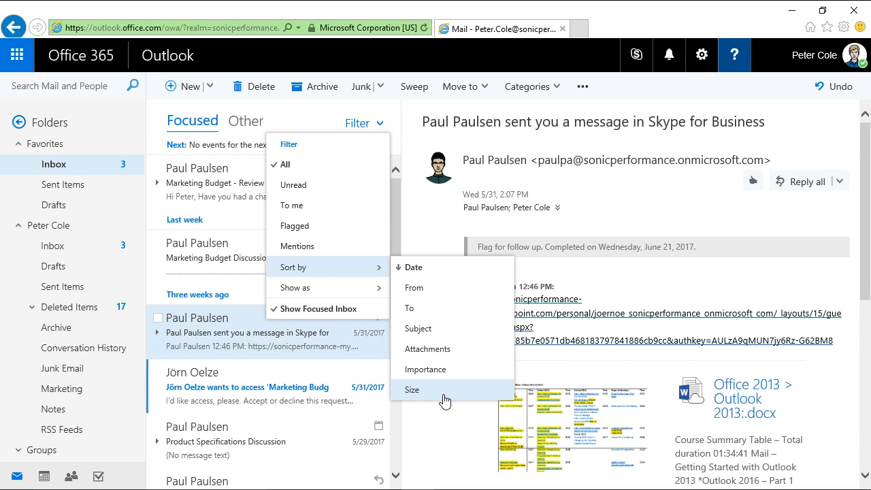
{"action": "mouse_move", "coordinate": [365, 295]}
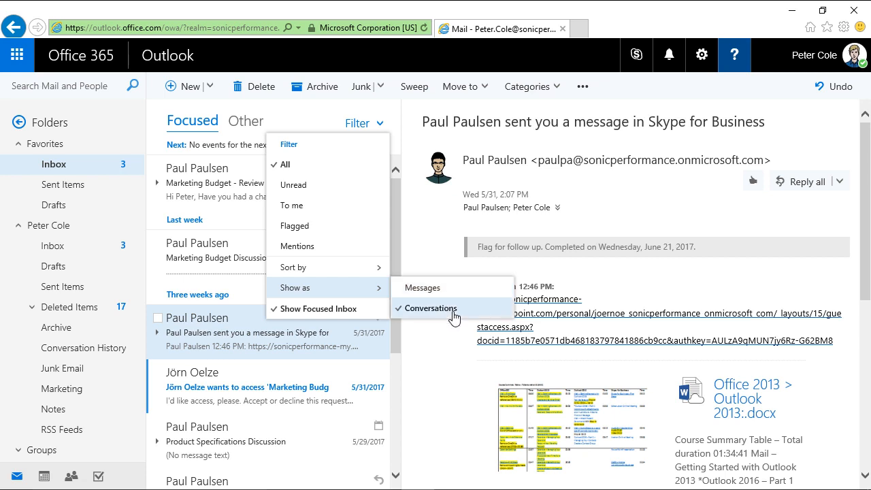
{"action": "left_click", "coordinate": [381, 129]}
{"action": "left_click", "coordinate": [381, 128]}
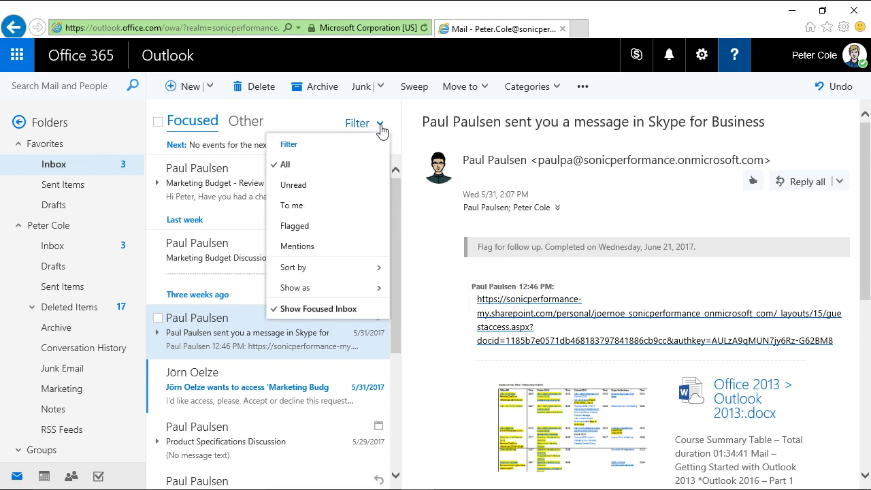
{"action": "left_click", "coordinate": [325, 125]}
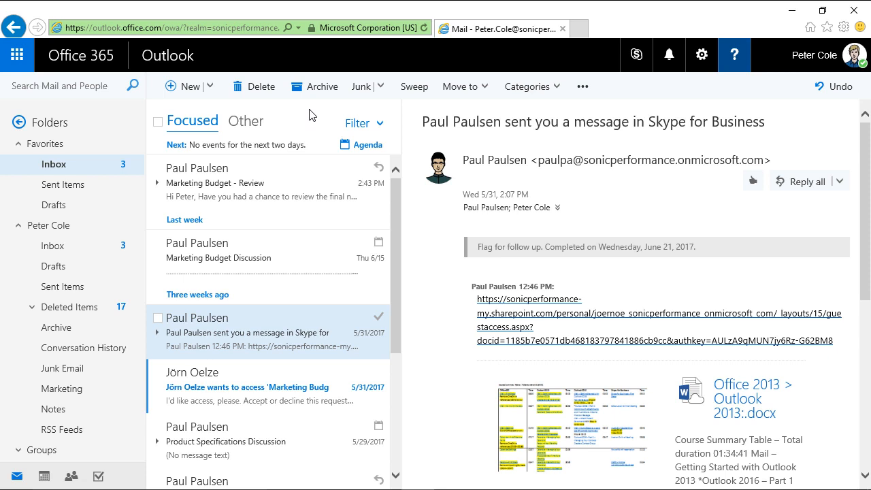
Start a new email and add the sender of the marketing budget message as recipient from the suggested contacts.
{"action": "left_click", "coordinate": [179, 87]}
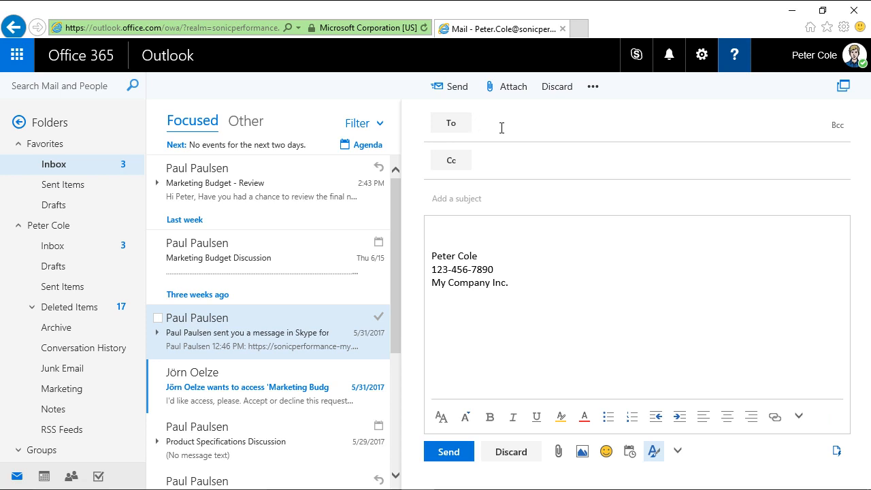
{"action": "left_click", "coordinate": [501, 128]}
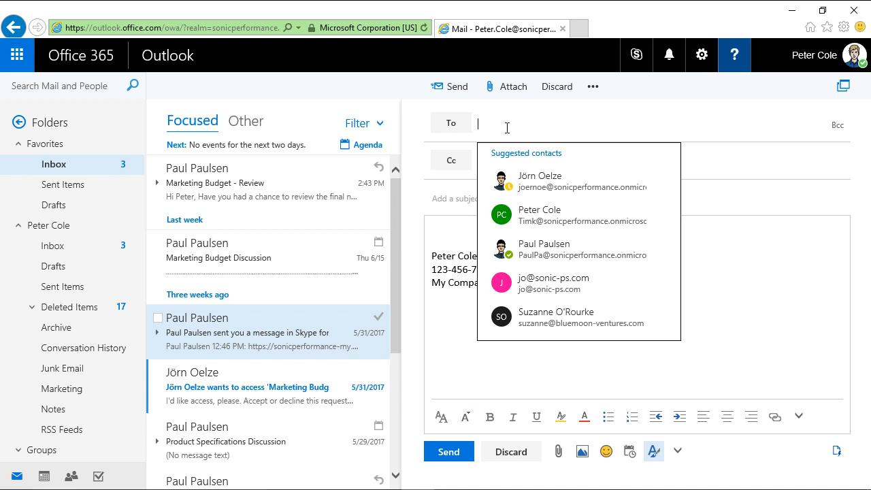
{"action": "left_click", "coordinate": [550, 240]}
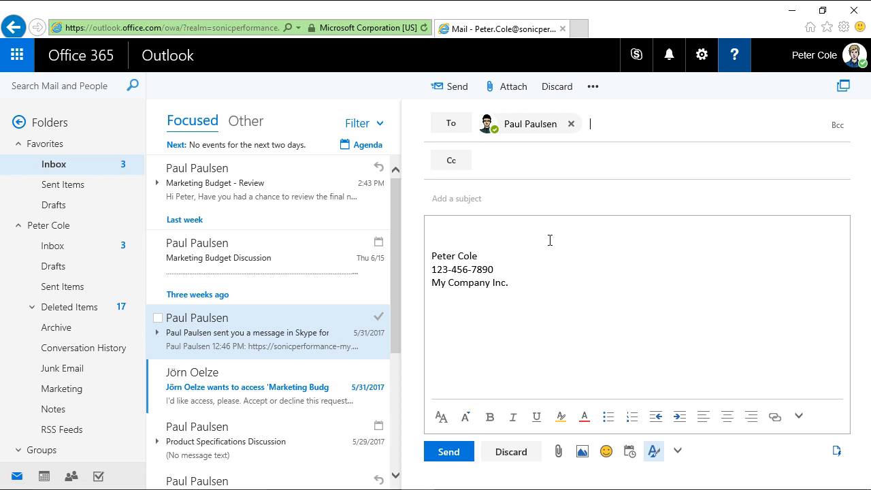
Enter "Marketing Budget - FINAL VERSION" as the subject of the new email.
{"action": "left_click", "coordinate": [546, 204]}
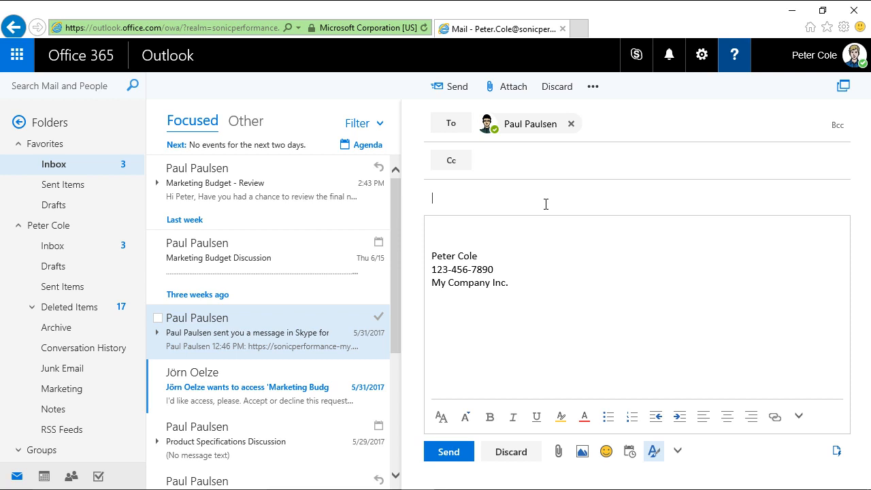
{"action": "type", "text": "I"}
{"action": "type", "text": "Marketing "}
{"action": "type", "text": "Budget - Fl"}
{"action": "type", "text": "NAL VERSION"}
Write the body "Ok, team. We have a final version of the marketing budget. Please note that changes are no longer possible. Please contact me if you have any questions.".
{"action": "left_click", "coordinate": [466, 230]}
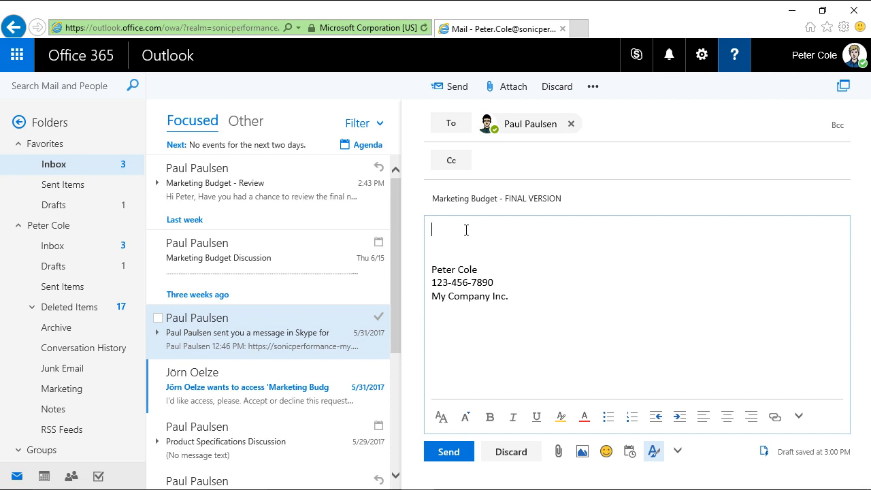
{"action": "type", "text": "Ok, team. We have a final version of the marketing budget. Please note that changes are no longer possible. Please contact me if you have any questions."}
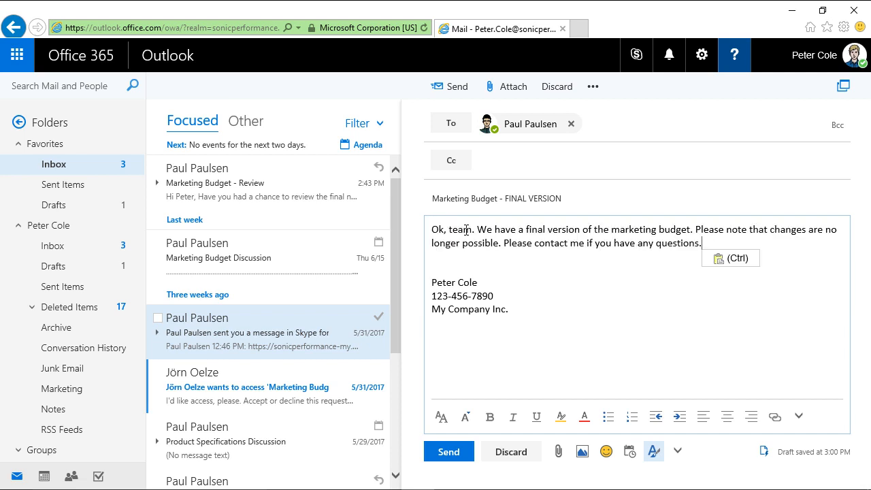
Attach "Marketing Budget FINAL VERSION.xlsx" from the computer's Documents folder to the email, uploading it as a OneDrive file.
{"action": "left_click", "coordinate": [558, 453]}
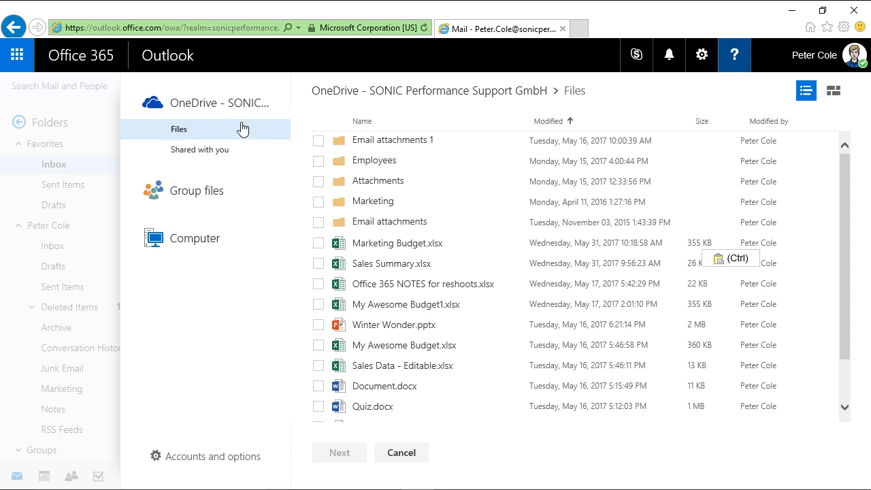
{"action": "left_click", "coordinate": [248, 198]}
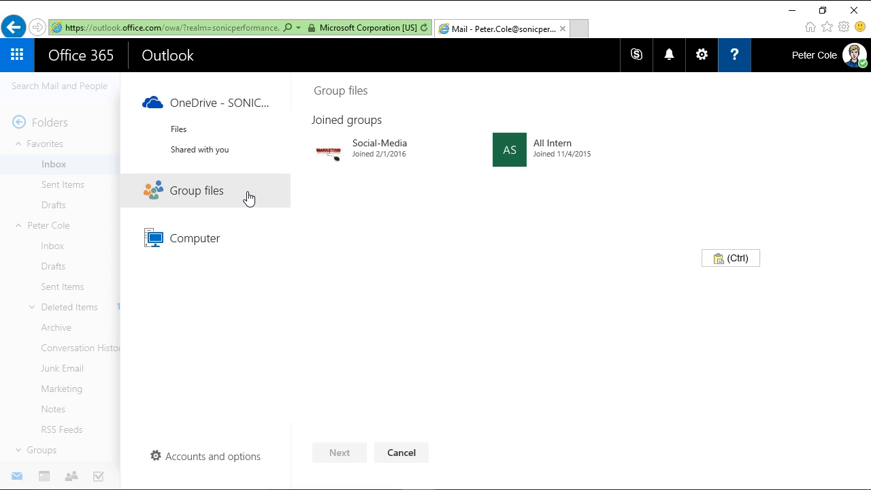
{"action": "left_click", "coordinate": [235, 241]}
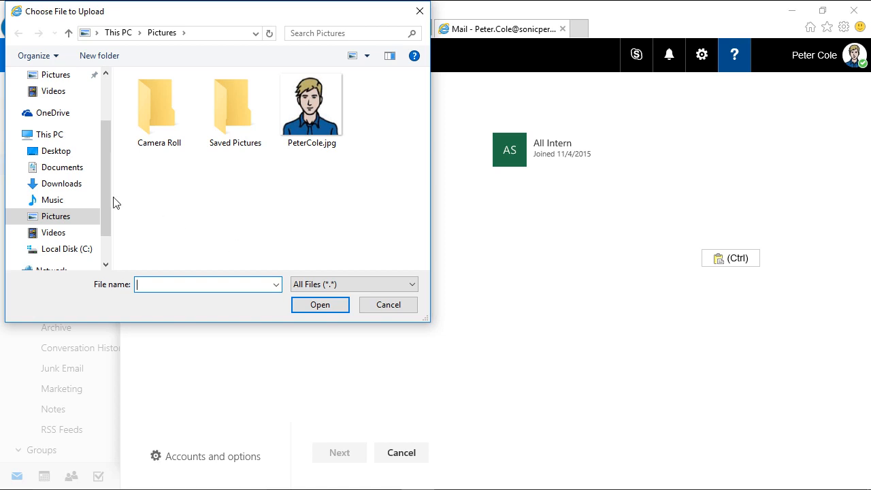
{"action": "left_click", "coordinate": [66, 170]}
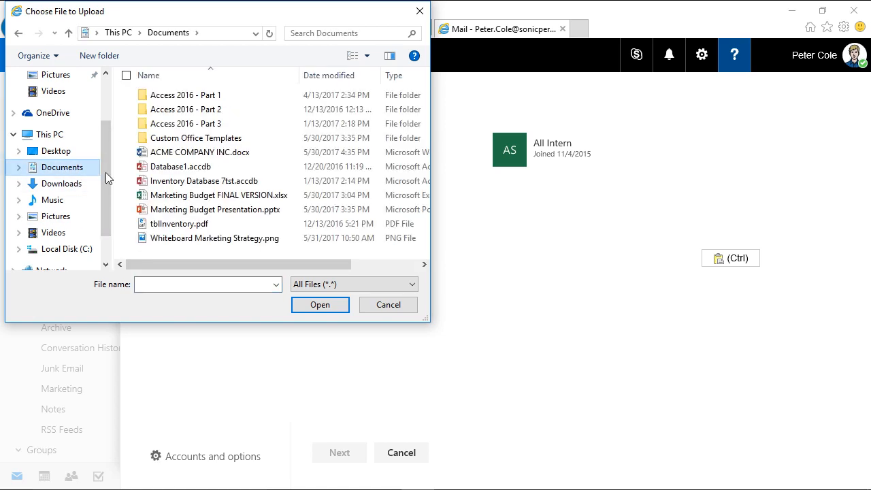
{"action": "left_click", "coordinate": [151, 196]}
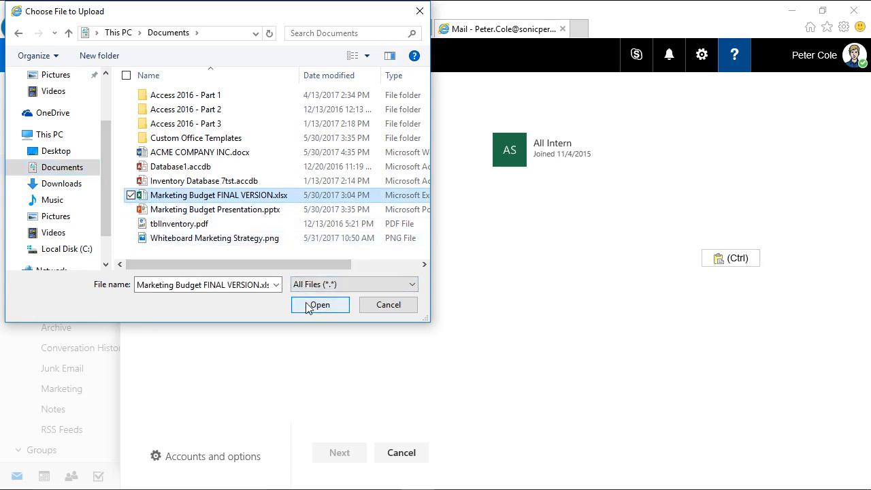
{"action": "left_click", "coordinate": [308, 306]}
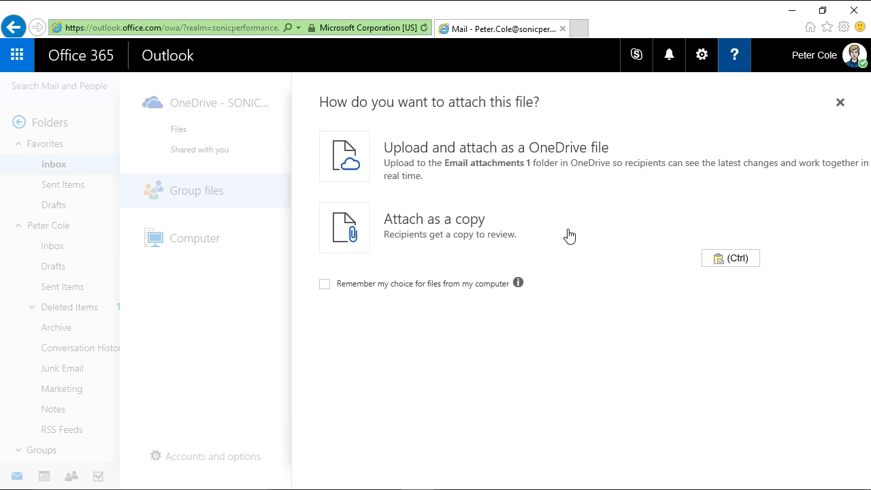
{"action": "left_click", "coordinate": [560, 164]}
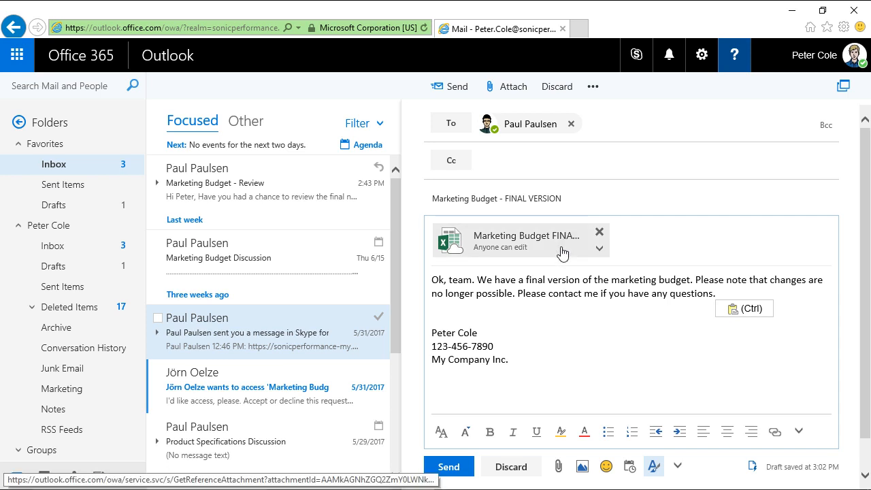
Review the attached workbook's sharing permission choices and its other attachment options without changing them.
{"action": "left_click", "coordinate": [599, 250]}
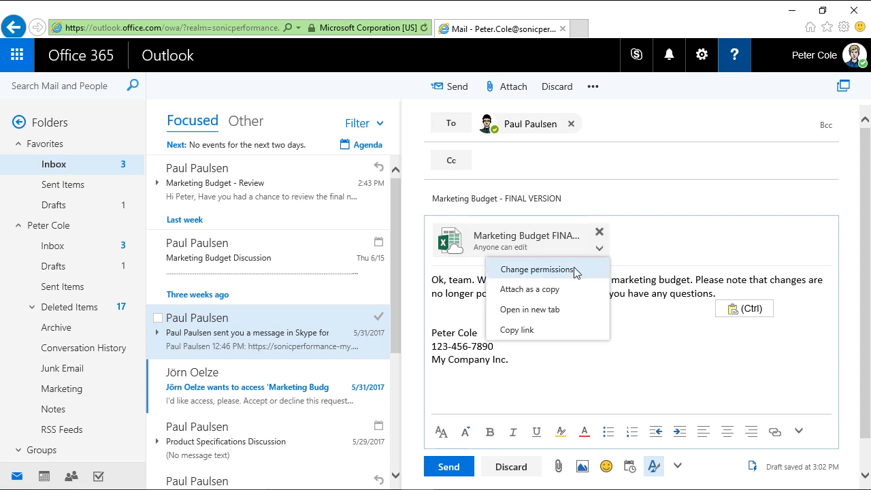
{"action": "left_click", "coordinate": [536, 269]}
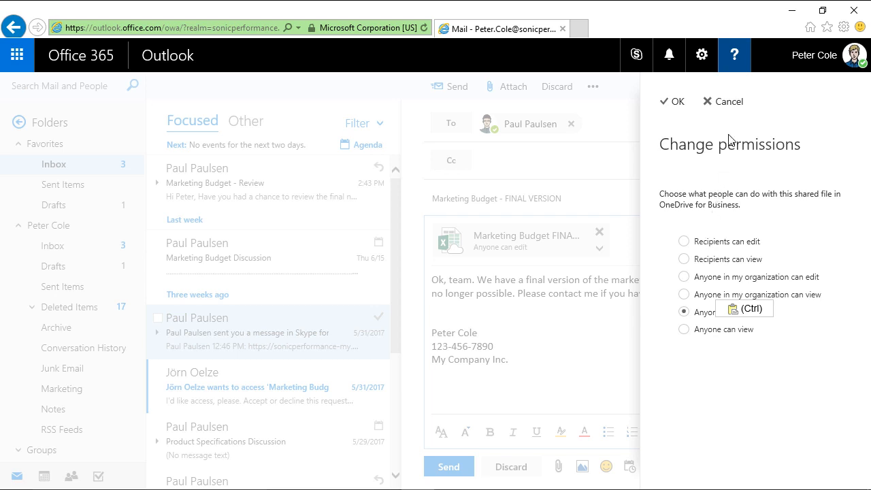
{"action": "left_click", "coordinate": [729, 103]}
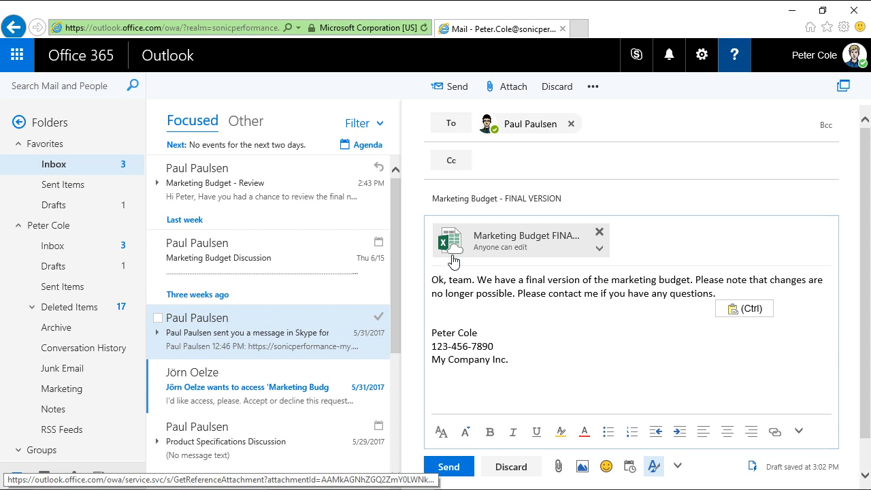
{"action": "left_click", "coordinate": [599, 249]}
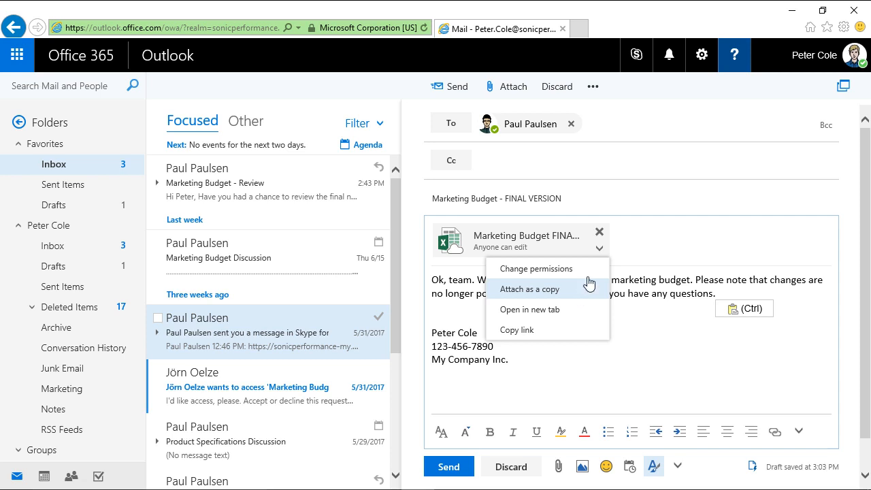
{"action": "left_click", "coordinate": [623, 239]}
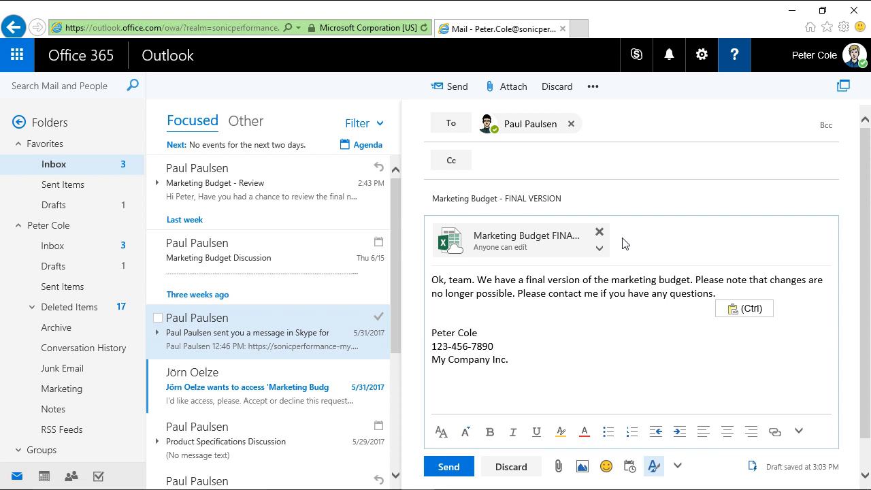
Review the email's importance levels and the sensitivity choices in its message options, leaving them unchanged.
{"action": "left_click", "coordinate": [594, 88]}
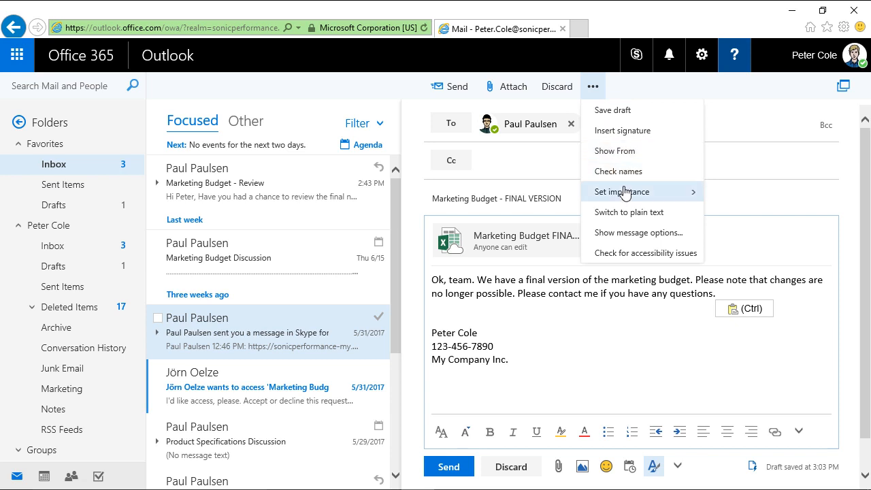
{"action": "mouse_move", "coordinate": [625, 193]}
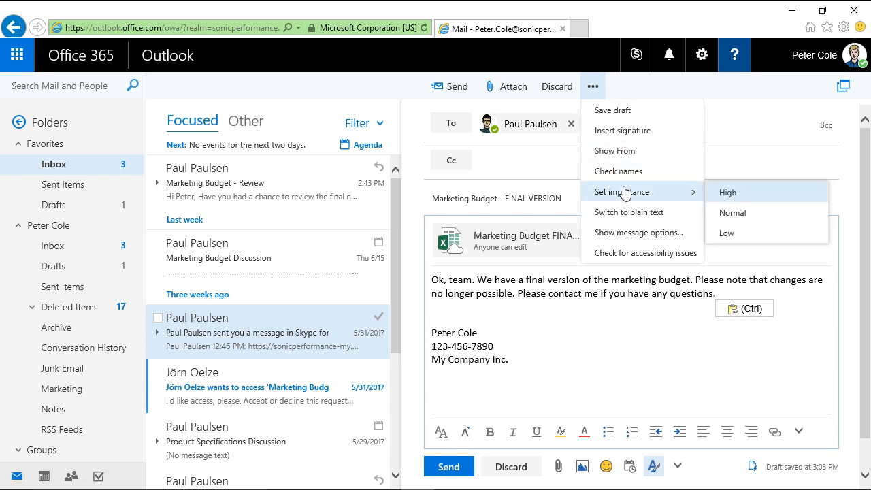
{"action": "left_click", "coordinate": [621, 233]}
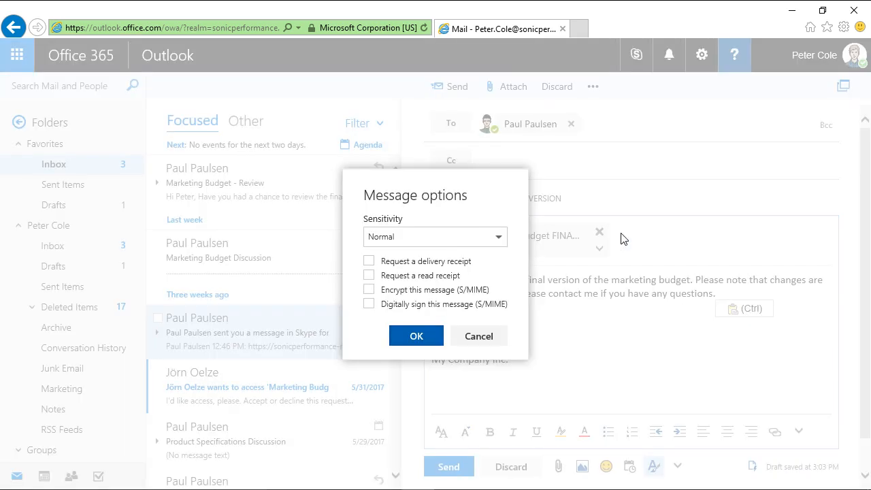
{"action": "left_click", "coordinate": [498, 238]}
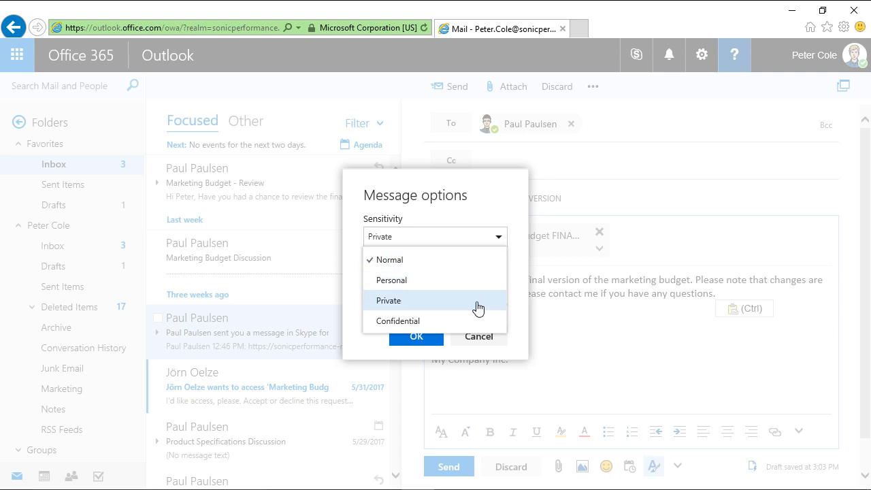
{"action": "left_click", "coordinate": [482, 338]}
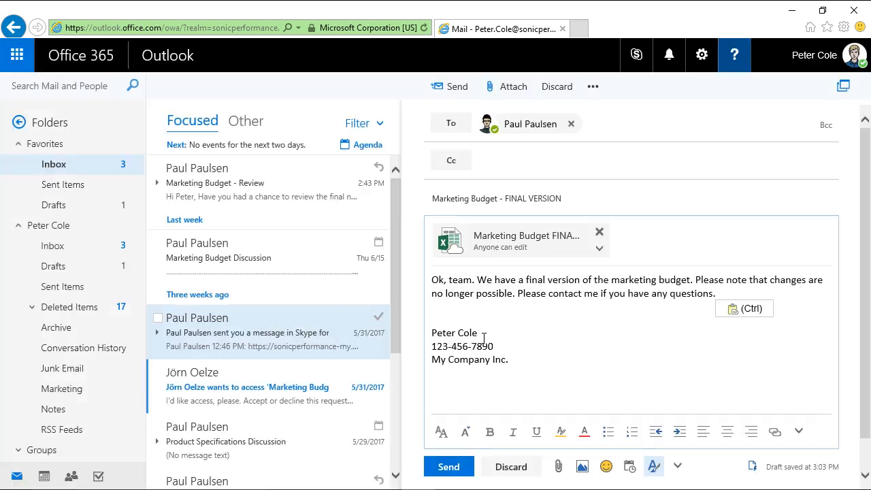
Send the "Marketing Budget - FINAL VERSION" email and open the sent message from the Sent Items folder.
{"action": "left_click", "coordinate": [457, 88]}
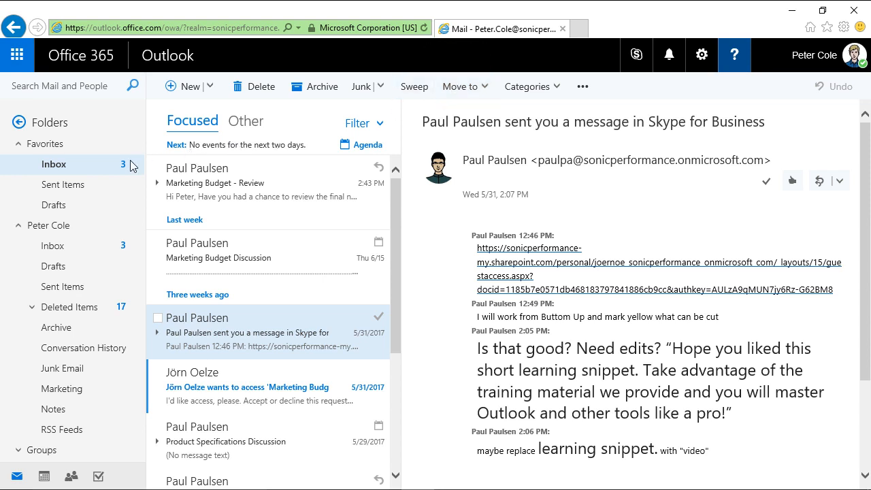
{"action": "left_click", "coordinate": [77, 187]}
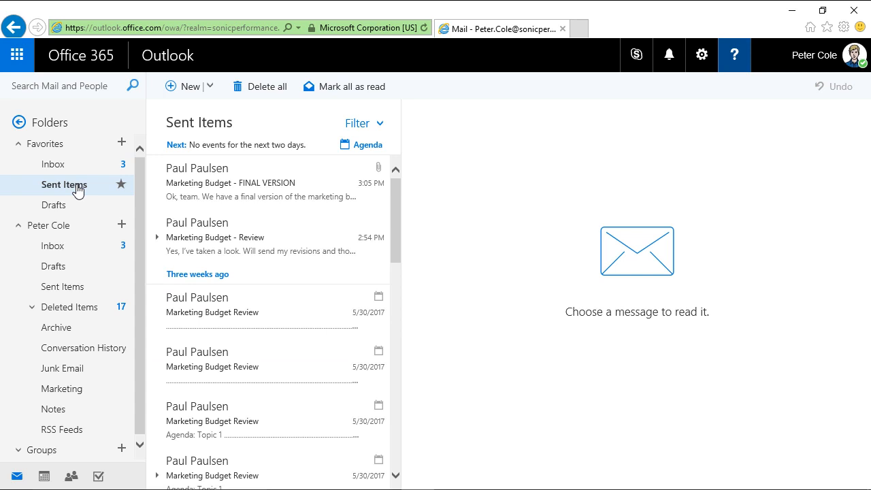
{"action": "left_click", "coordinate": [237, 189]}
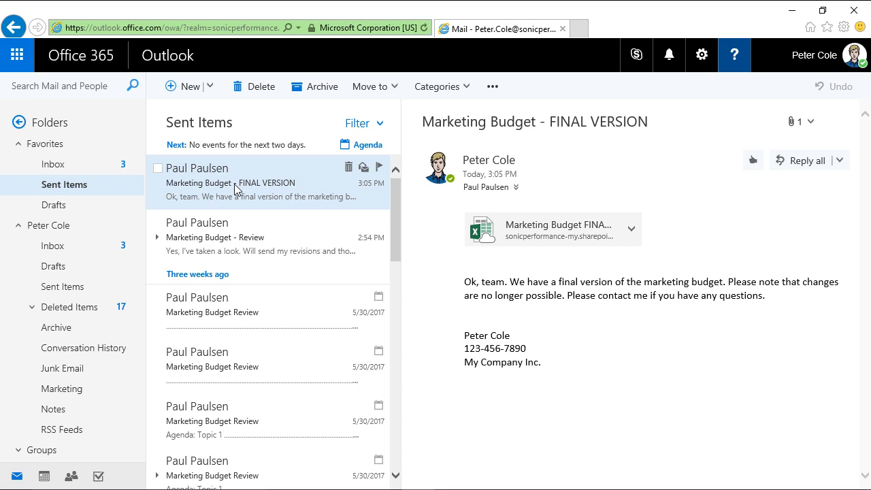
Start another new email and add the recipient of the sent marketing budget message from the suggested contacts.
{"action": "left_click", "coordinate": [185, 89]}
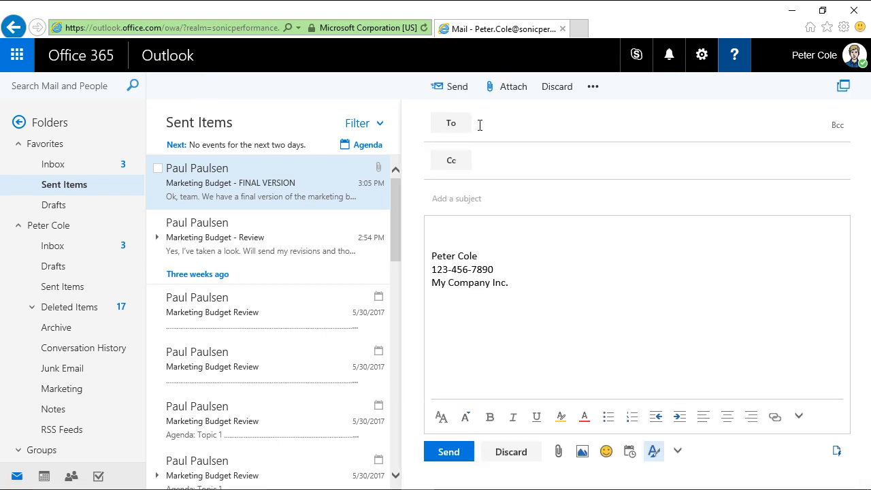
{"action": "type", "text": "paul"}
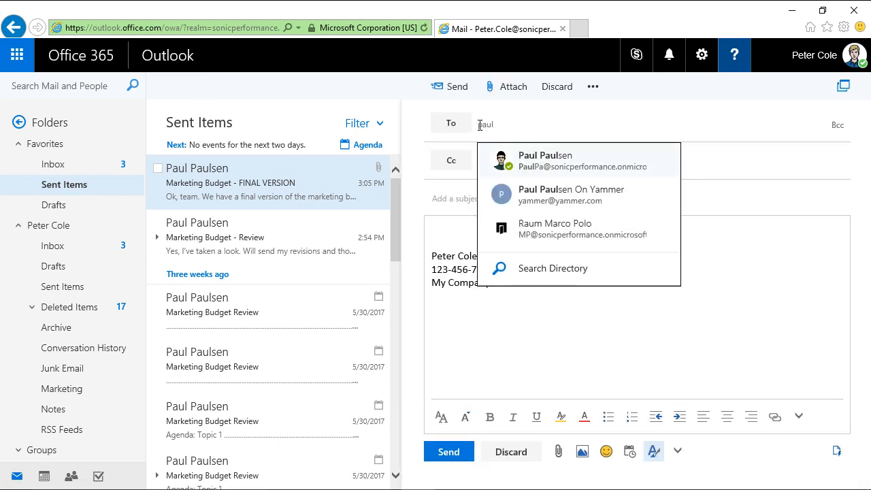
{"action": "left_click", "coordinate": [555, 161]}
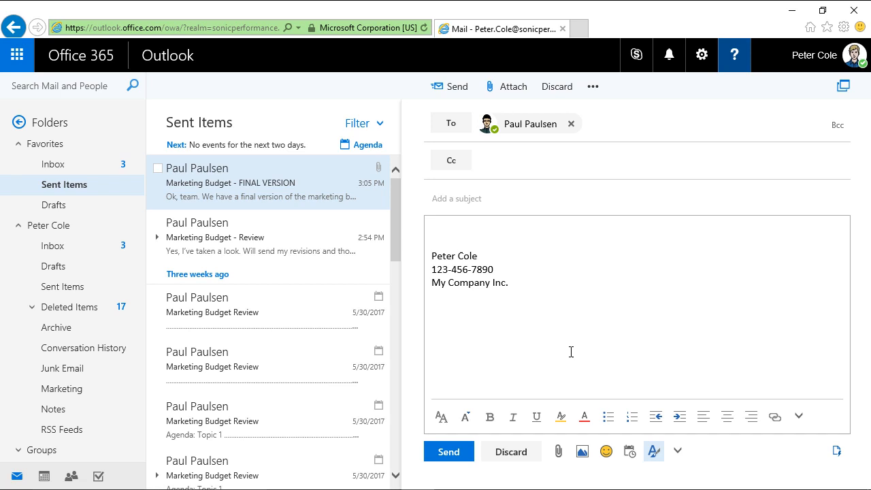
Attach the sent "Marketing Budget - Review" message to the new email instead of a file.
{"action": "left_click", "coordinate": [558, 453]}
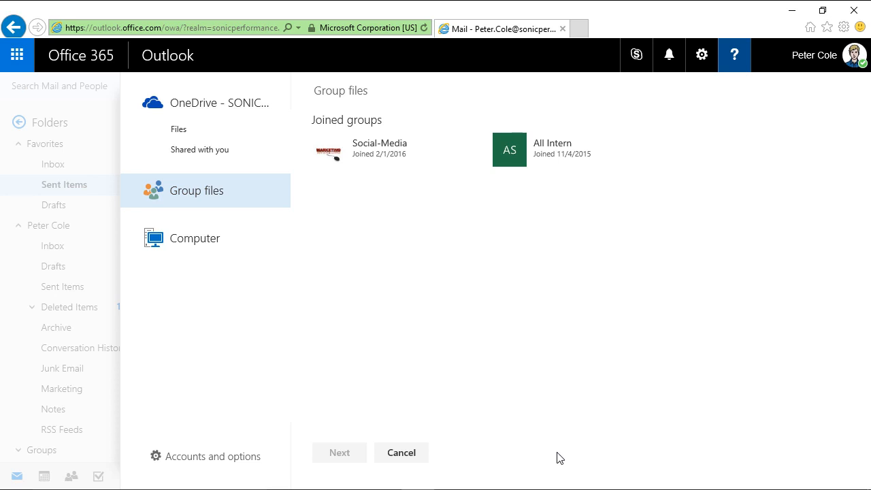
{"action": "left_click", "coordinate": [406, 460]}
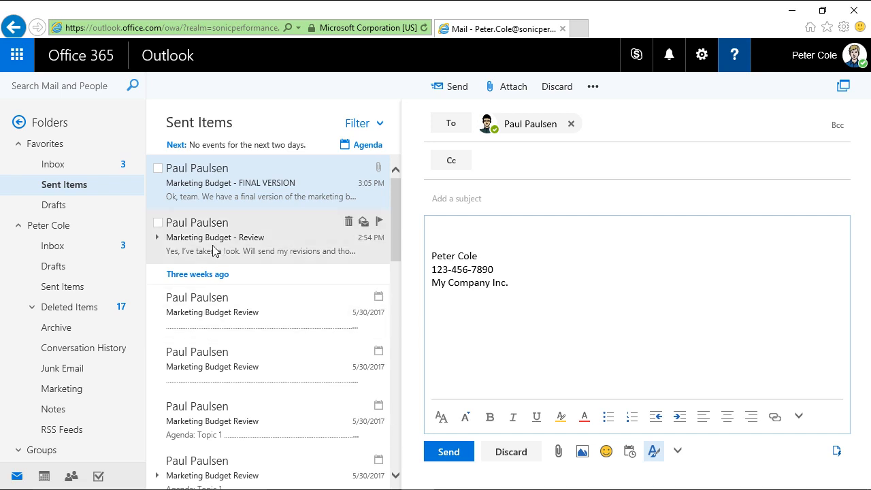
{"action": "left_click_drag", "start_coordinate": [212, 250], "coordinate": [464, 231]}
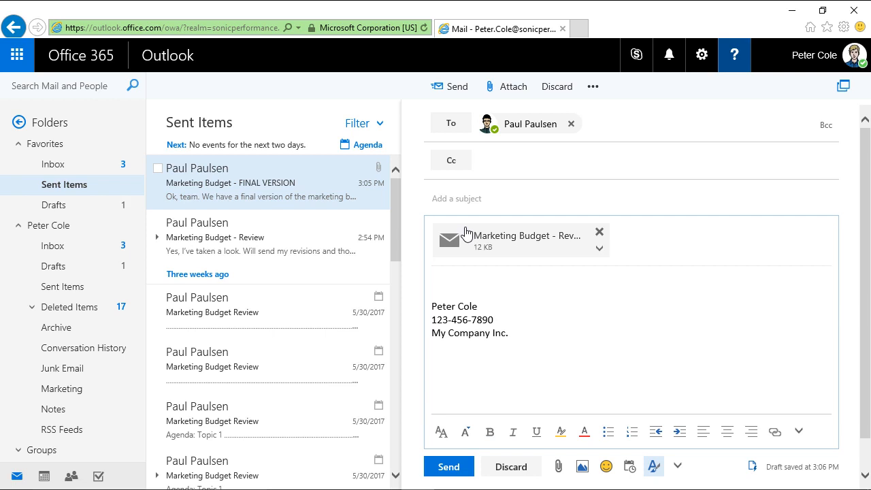